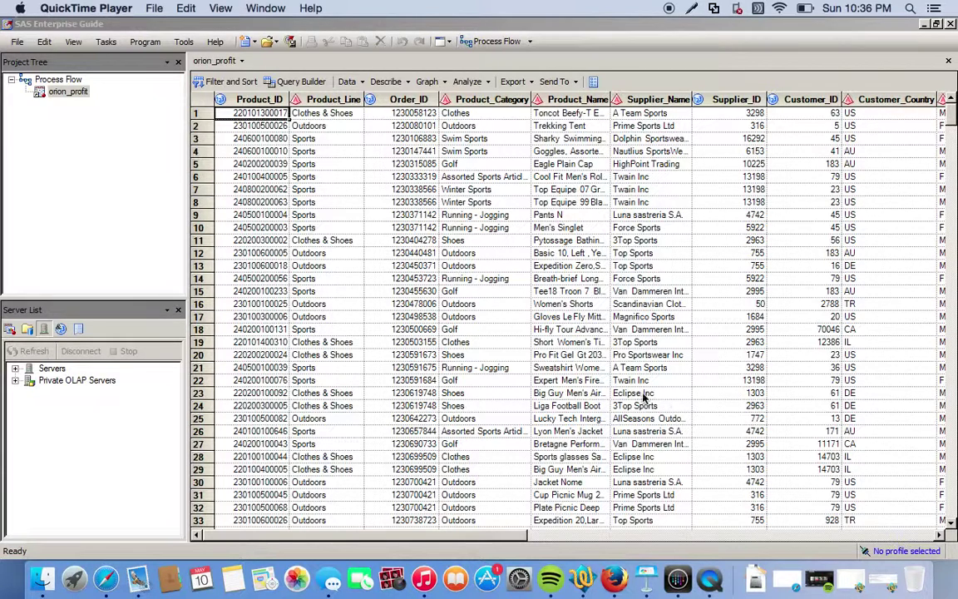
Start a new Bar Chart task of the Grouped/Stacked Vertical Bar type from the Graph menu.
{"action": "left_click", "coordinate": [434, 81]}
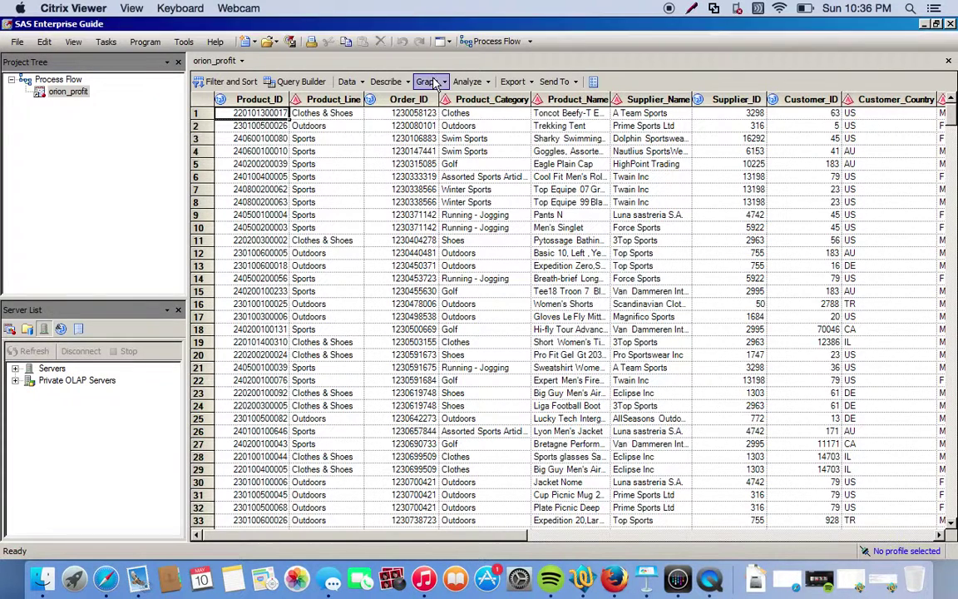
{"action": "left_click", "coordinate": [428, 277]}
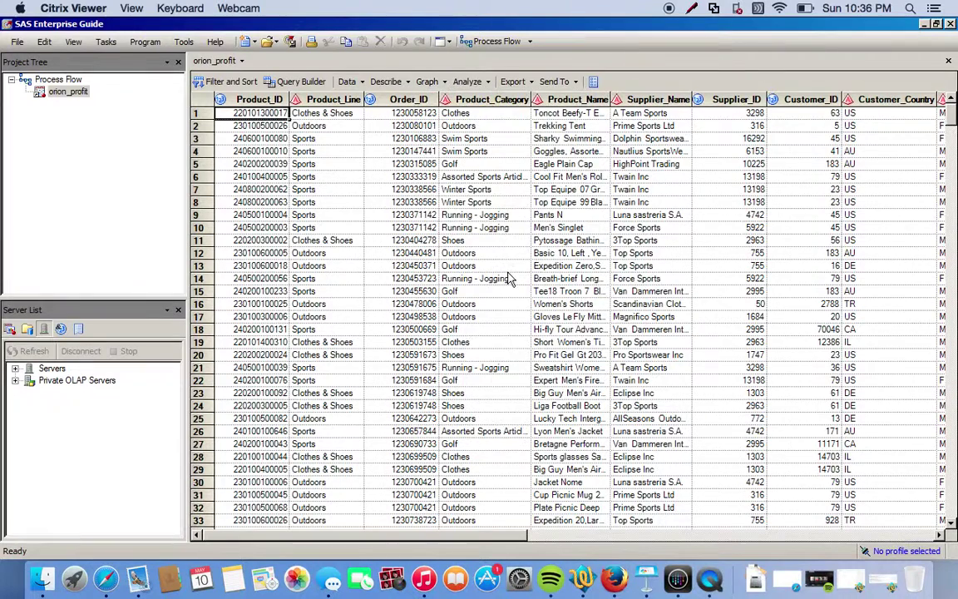
{"action": "left_click", "coordinate": [431, 83]}
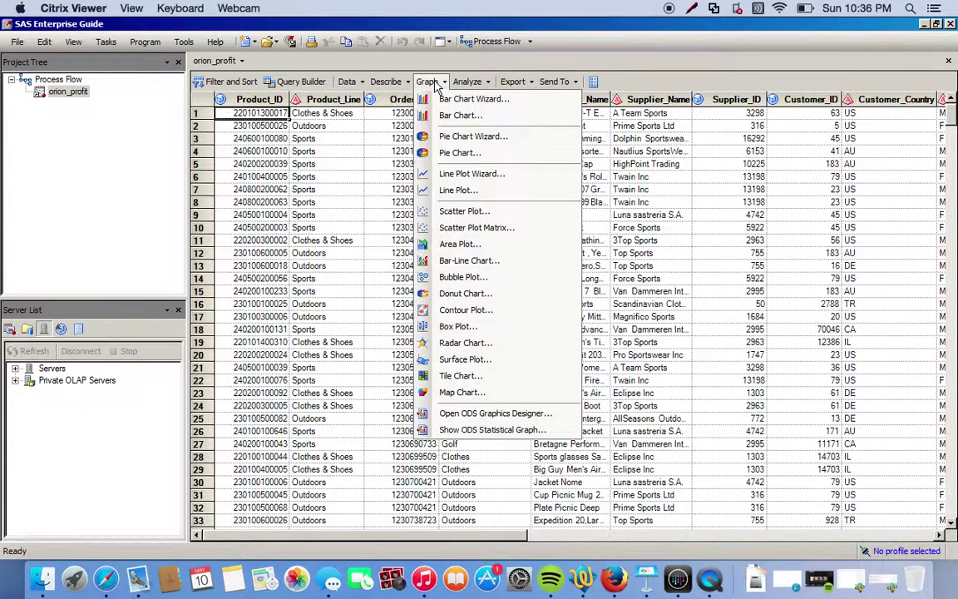
{"action": "left_click", "coordinate": [462, 118]}
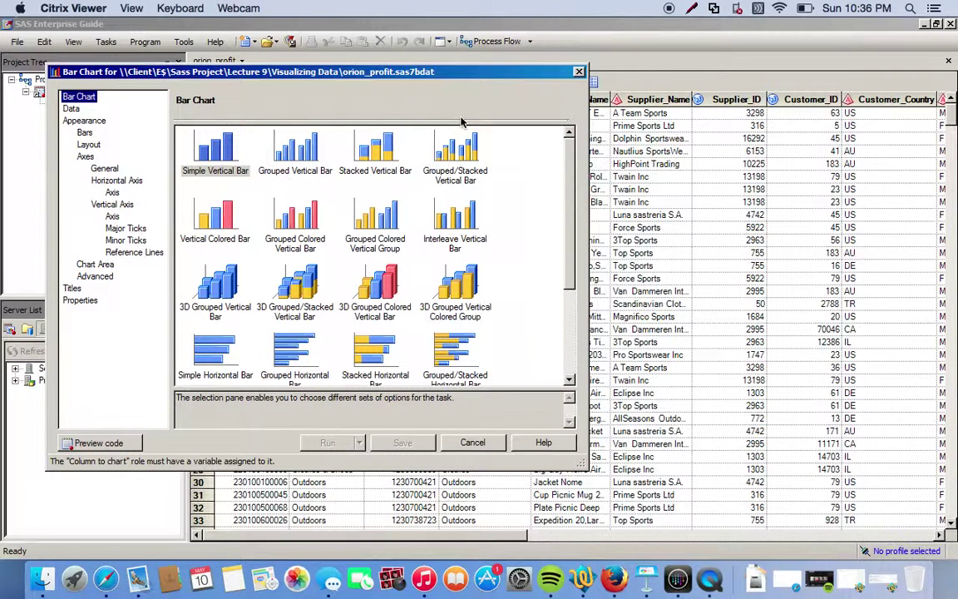
{"action": "left_click", "coordinate": [455, 154]}
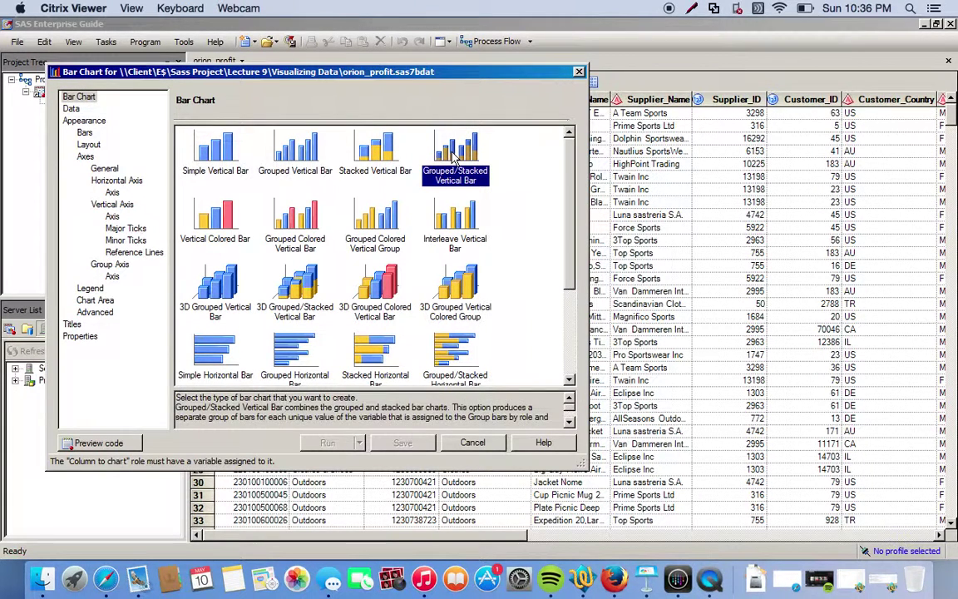
{"action": "left_click", "coordinate": [73, 109]}
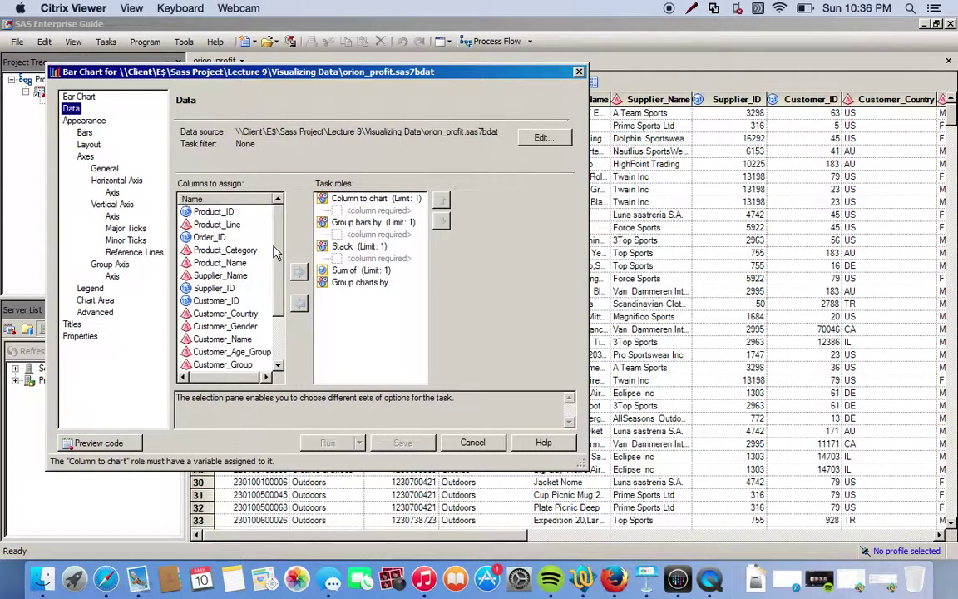
Assign Profit to Sum of and Product_Line to Column to chart.
{"action": "left_click", "coordinate": [357, 271]}
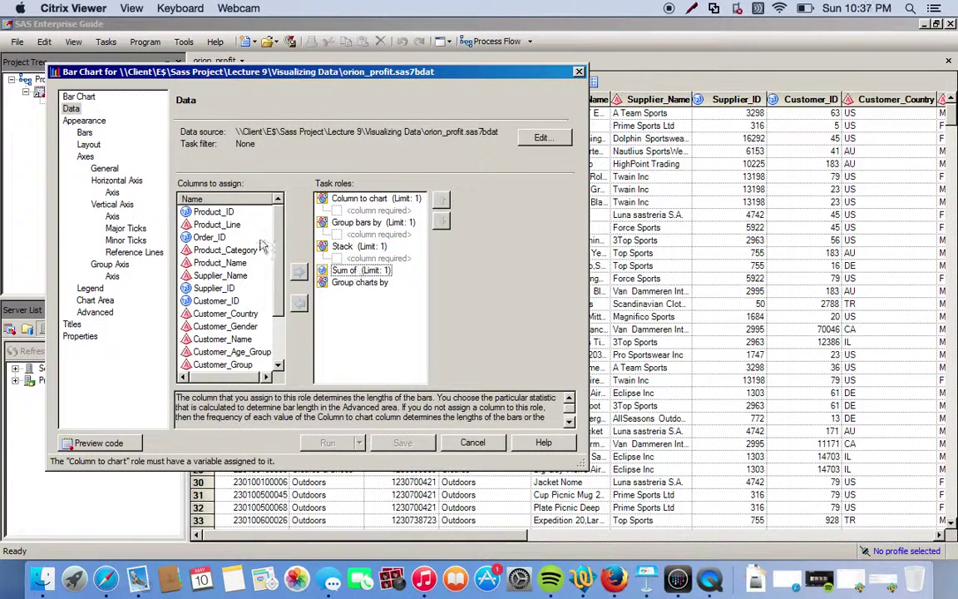
{"action": "scroll", "coordinate": [237, 299], "scroll_direction": "down", "scroll_amount": 2}
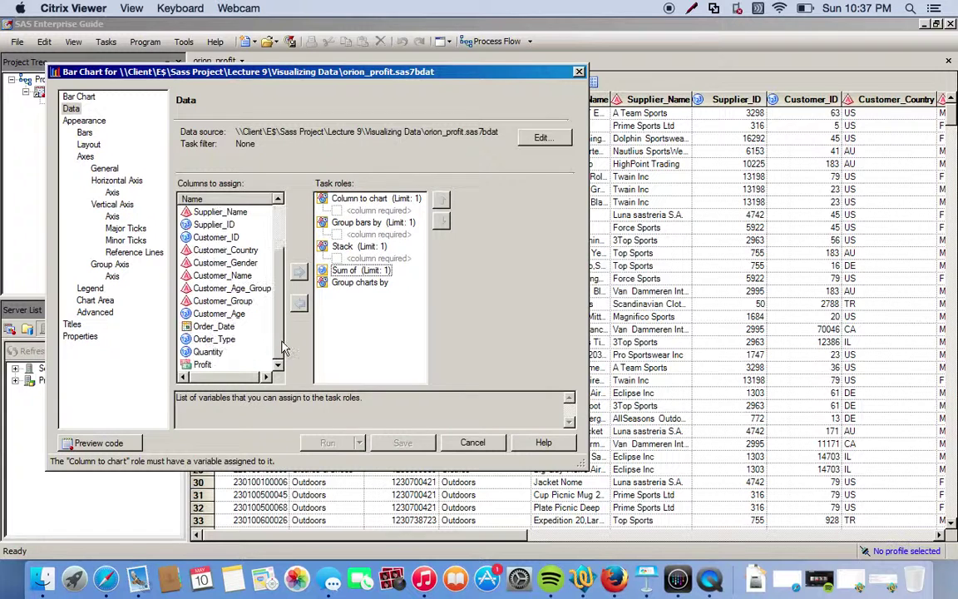
{"action": "left_click_drag", "start_coordinate": [203, 366], "coordinate": [364, 274]}
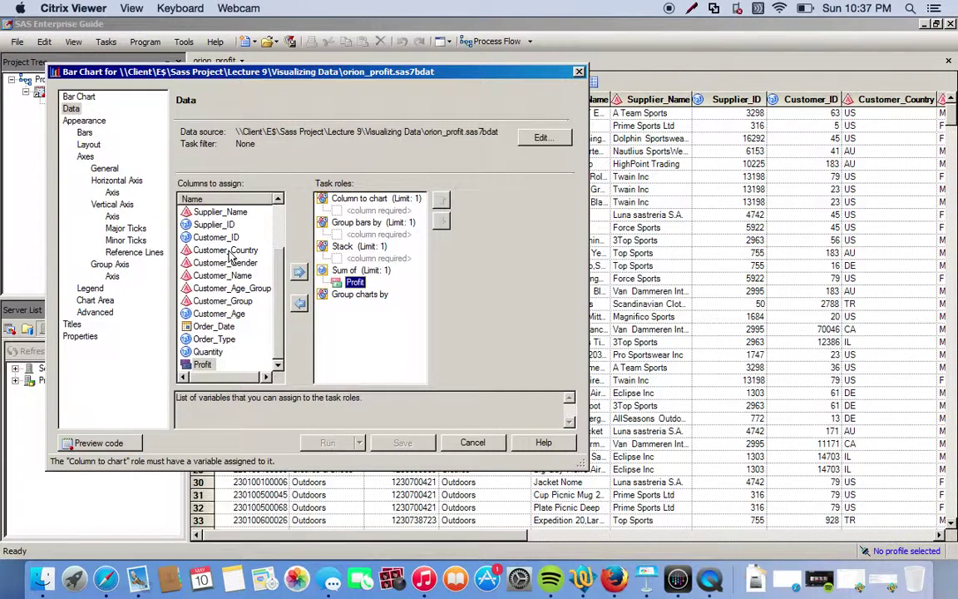
{"action": "scroll", "coordinate": [249, 249], "scroll_direction": "up", "scroll_amount": 5}
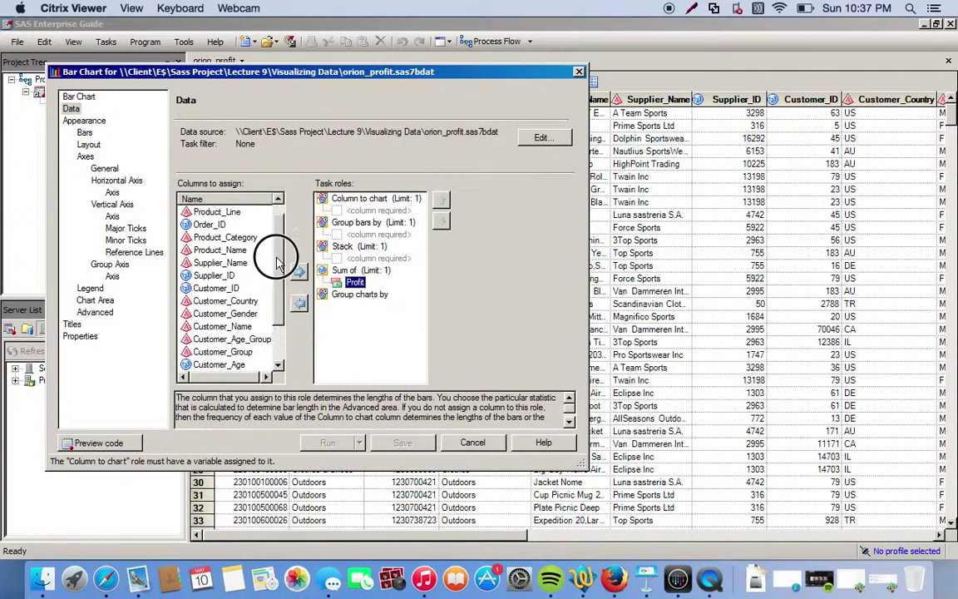
{"action": "left_click", "coordinate": [227, 225]}
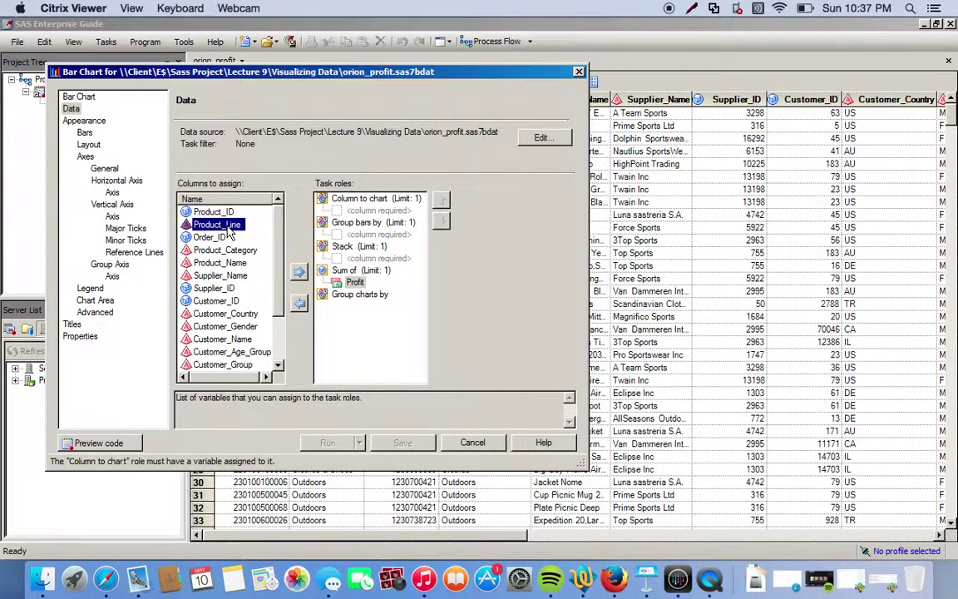
{"action": "left_click", "coordinate": [371, 211]}
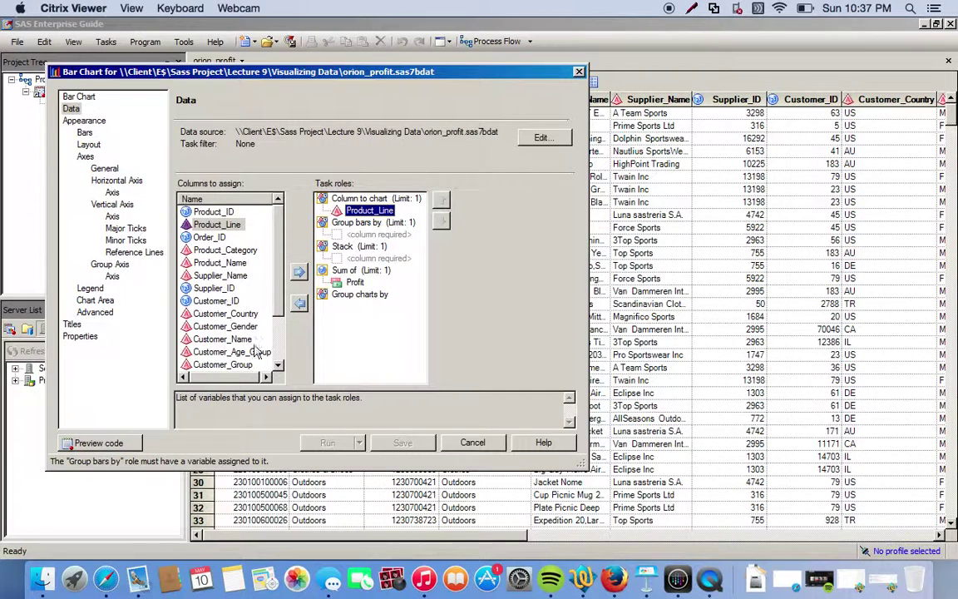
Group bars by Customer_Age_Group, stack by Product_Category, and run the chart.
{"action": "left_click_drag", "start_coordinate": [243, 356], "coordinate": [380, 238]}
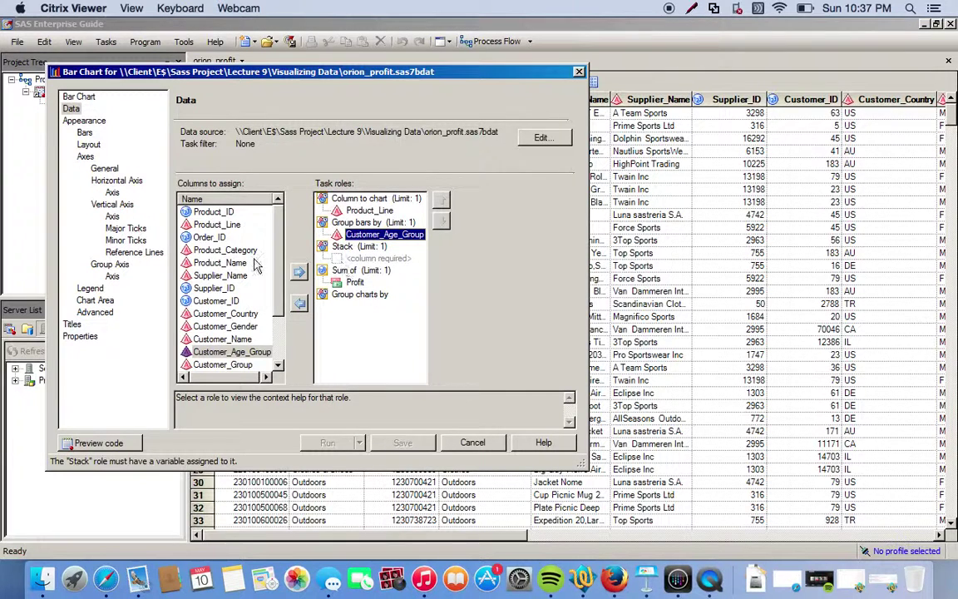
{"action": "left_click", "coordinate": [224, 352]}
{"action": "left_click", "coordinate": [228, 249]}
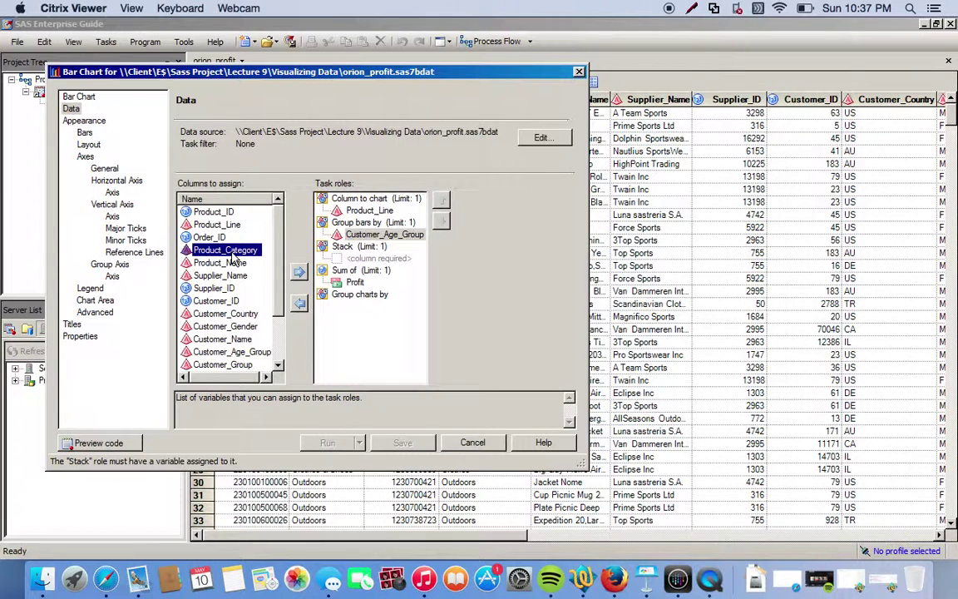
{"action": "left_click_drag", "start_coordinate": [217, 251], "coordinate": [363, 257]}
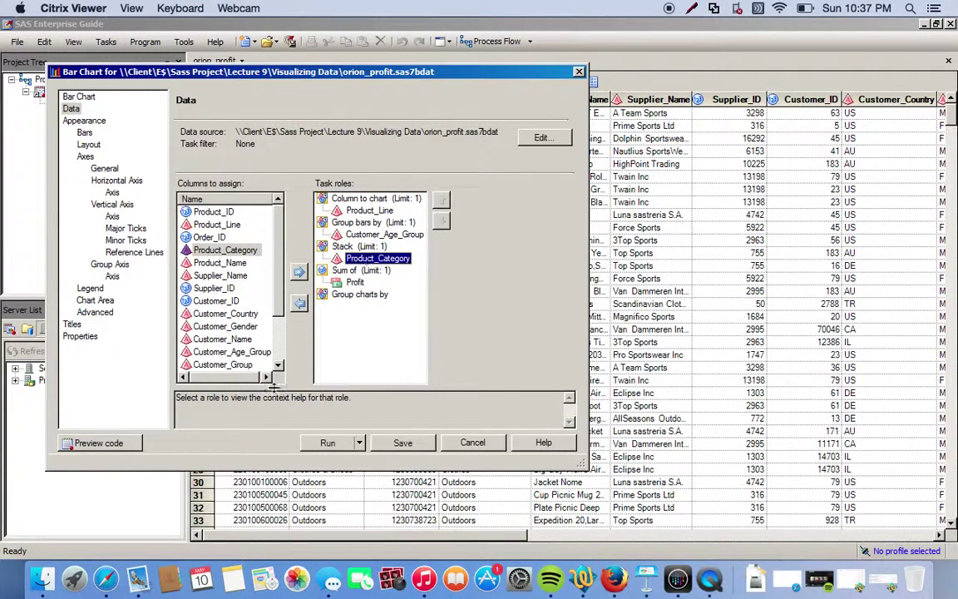
{"action": "left_click", "coordinate": [329, 443]}
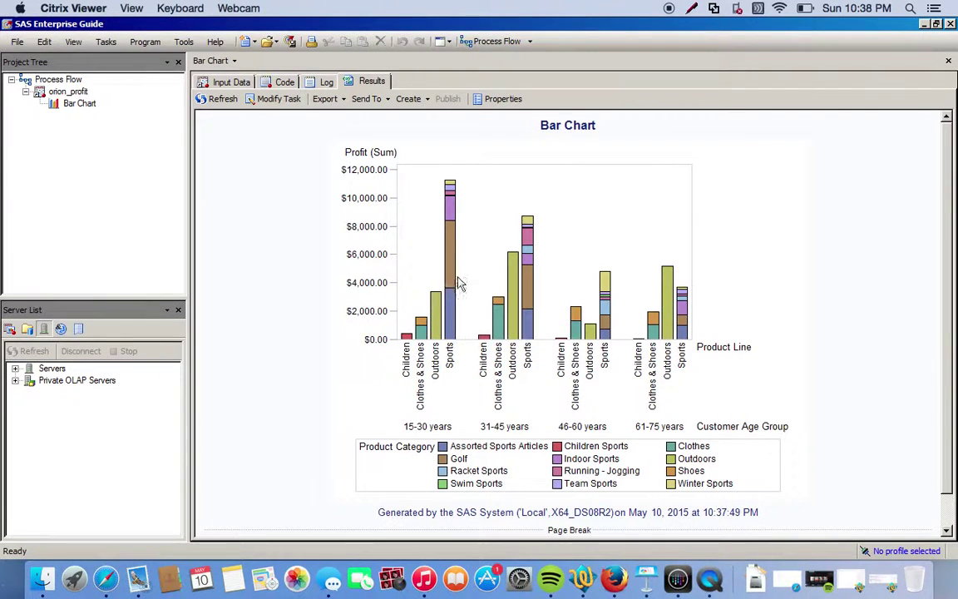
Review the finished stacked bar chart in Results, then reopen the Bar Chart task for modification.
{"action": "mouse_move", "coordinate": [515, 304]}
{"action": "left_click", "coordinate": [274, 106]}
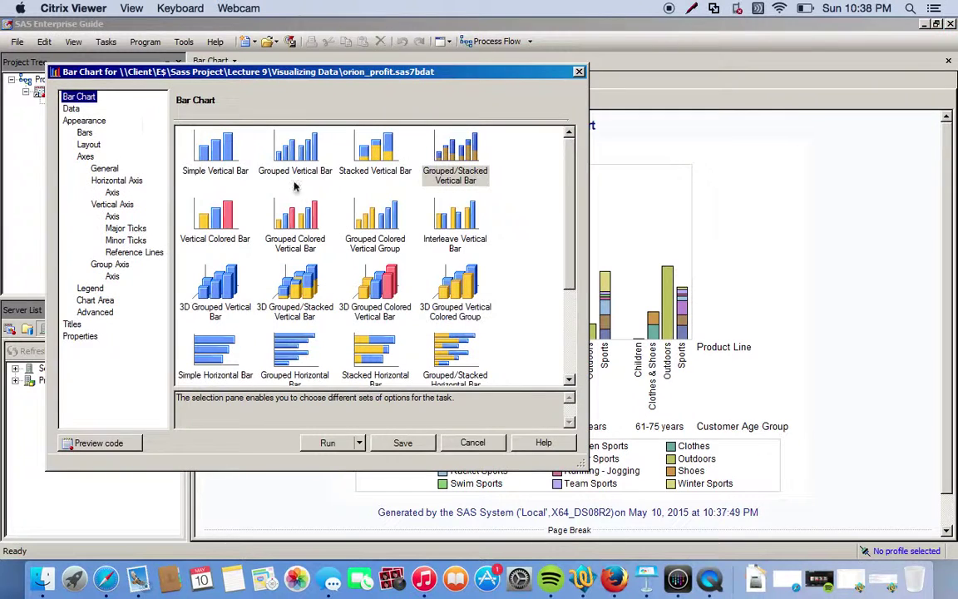
Switch to custom bar colours: dark red, dark green, dark blue and yellow.
{"action": "left_click", "coordinate": [73, 124]}
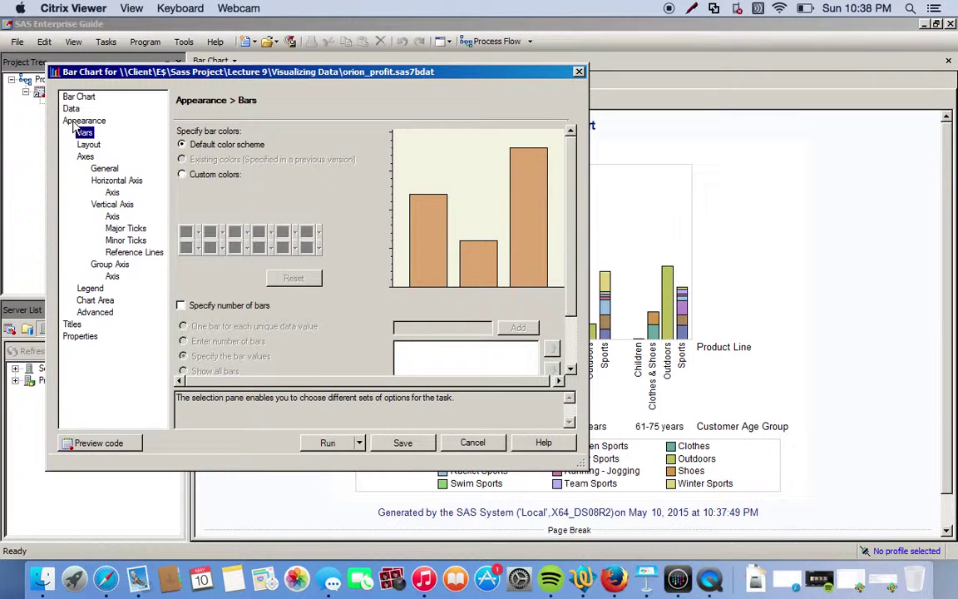
{"action": "left_click", "coordinate": [192, 176]}
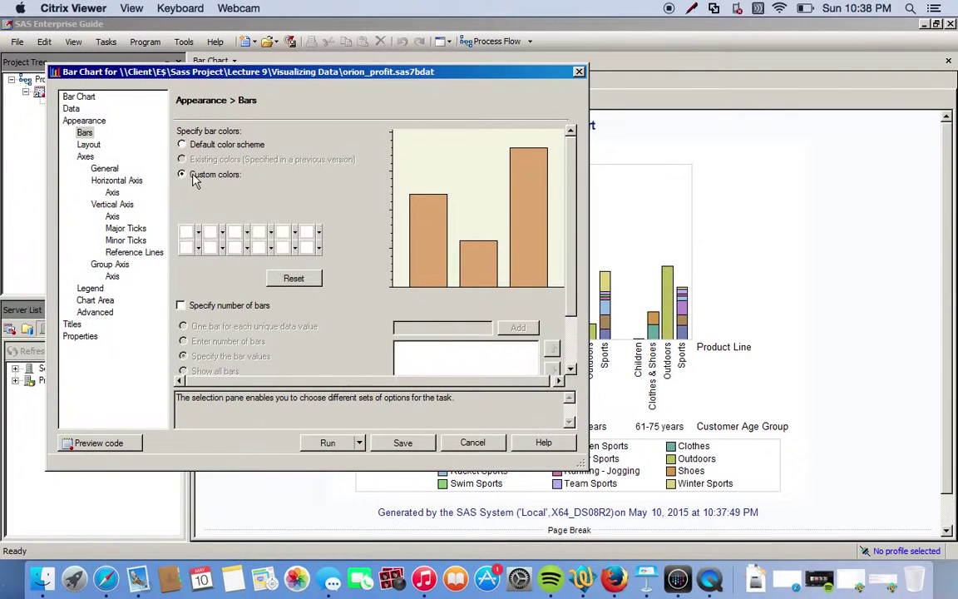
{"action": "left_click", "coordinate": [192, 233]}
{"action": "left_click", "coordinate": [190, 286]}
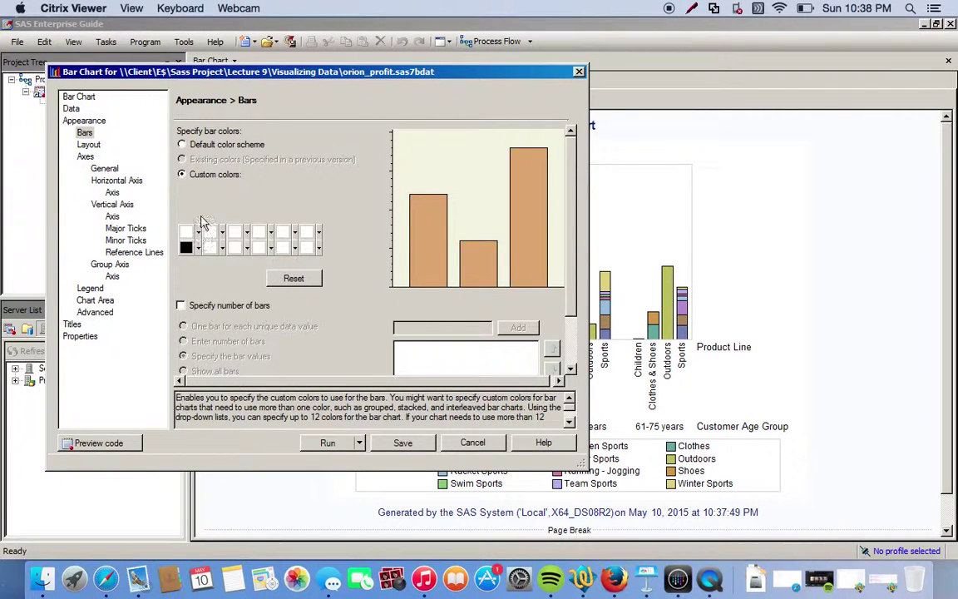
{"action": "left_click", "coordinate": [188, 232]}
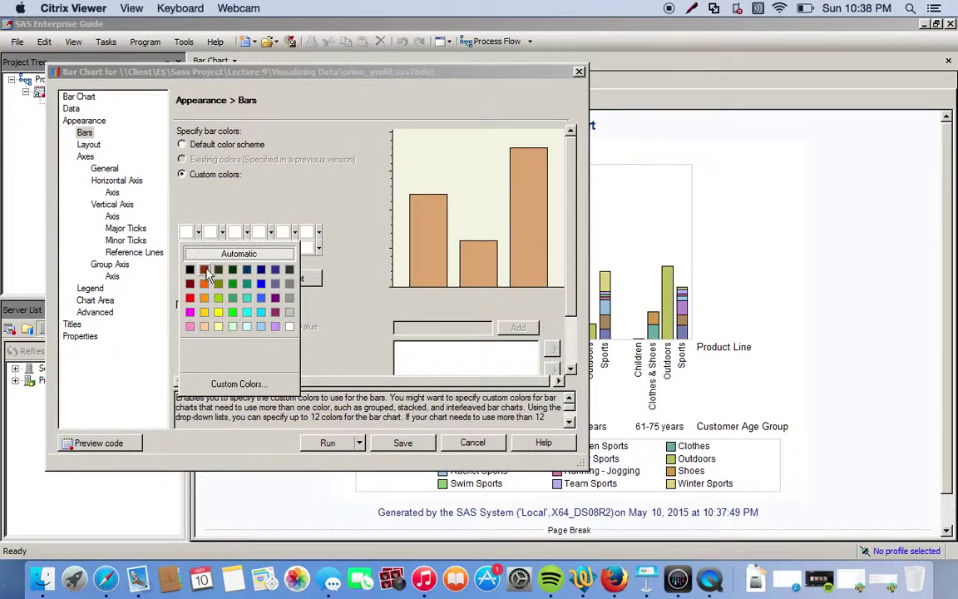
{"action": "left_click", "coordinate": [203, 269]}
{"action": "left_click", "coordinate": [210, 233]}
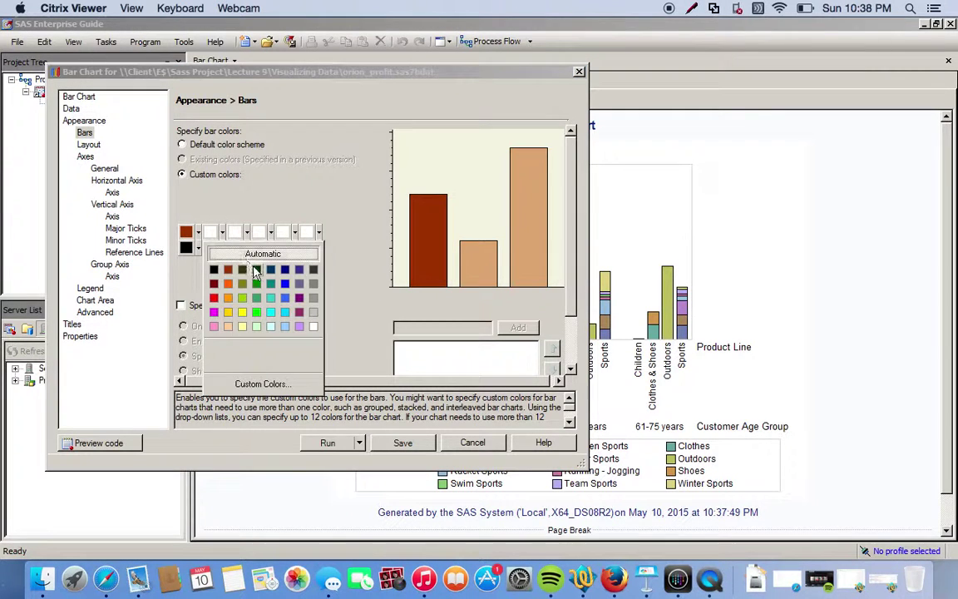
{"action": "left_click", "coordinate": [256, 270]}
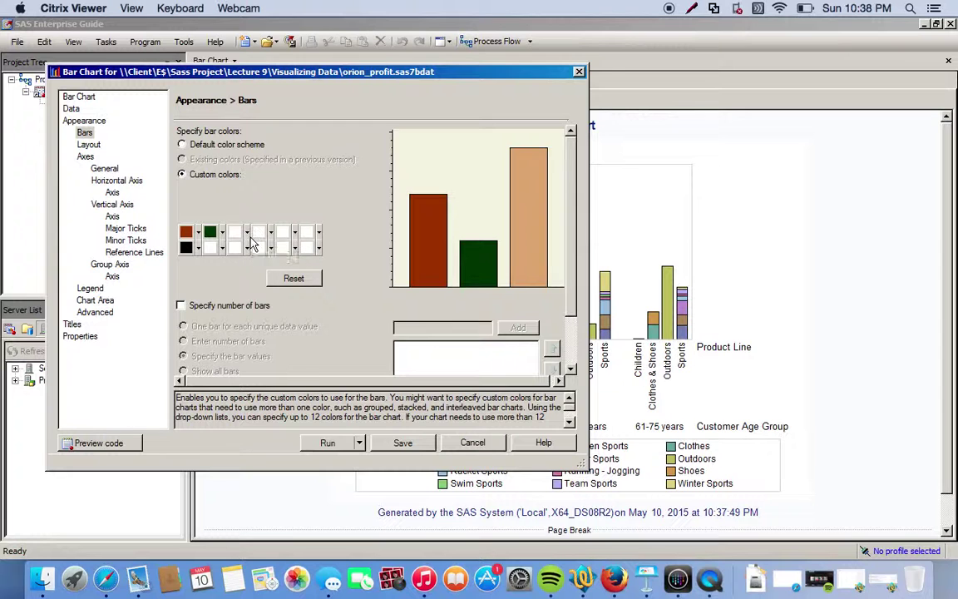
{"action": "left_click", "coordinate": [248, 235]}
{"action": "left_click", "coordinate": [274, 249]}
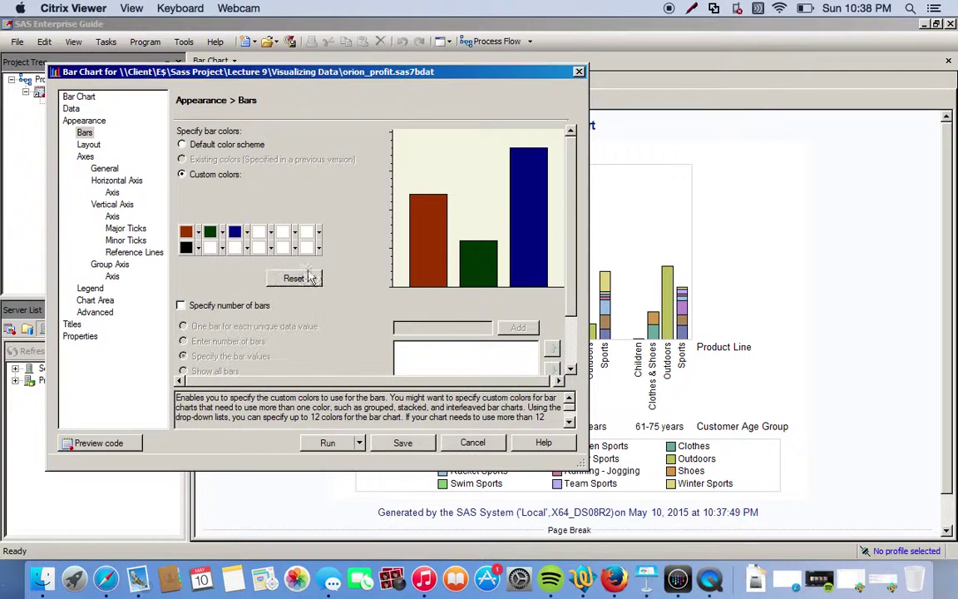
{"action": "left_click", "coordinate": [270, 232]}
{"action": "left_click", "coordinate": [266, 289]}
Add pale green, yellow-green, cyan, purple, light yellow and orange as the remaining bar colours.
{"action": "left_click", "coordinate": [295, 233]}
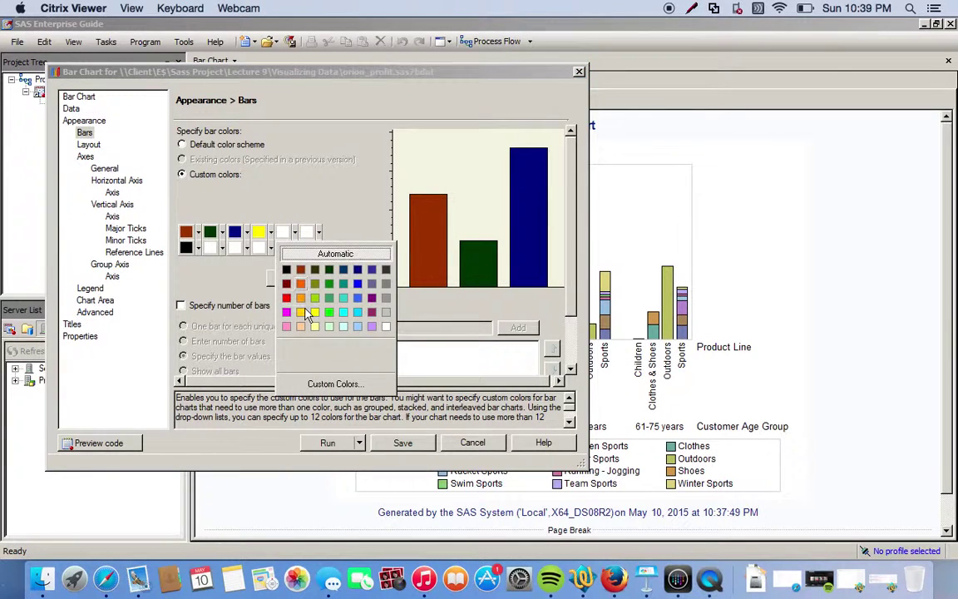
{"action": "left_click", "coordinate": [329, 326]}
{"action": "left_click", "coordinate": [319, 234]}
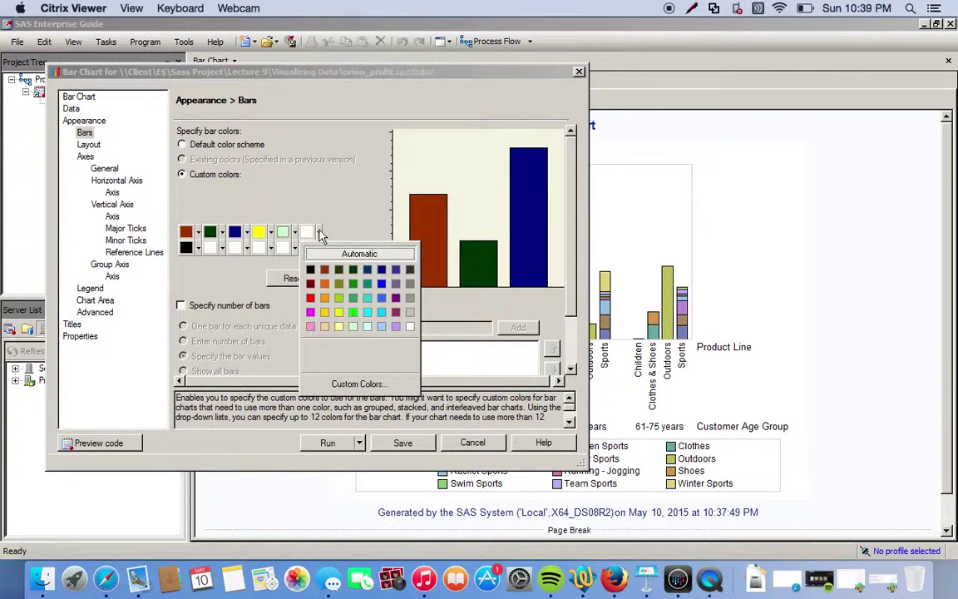
{"action": "left_click", "coordinate": [342, 307]}
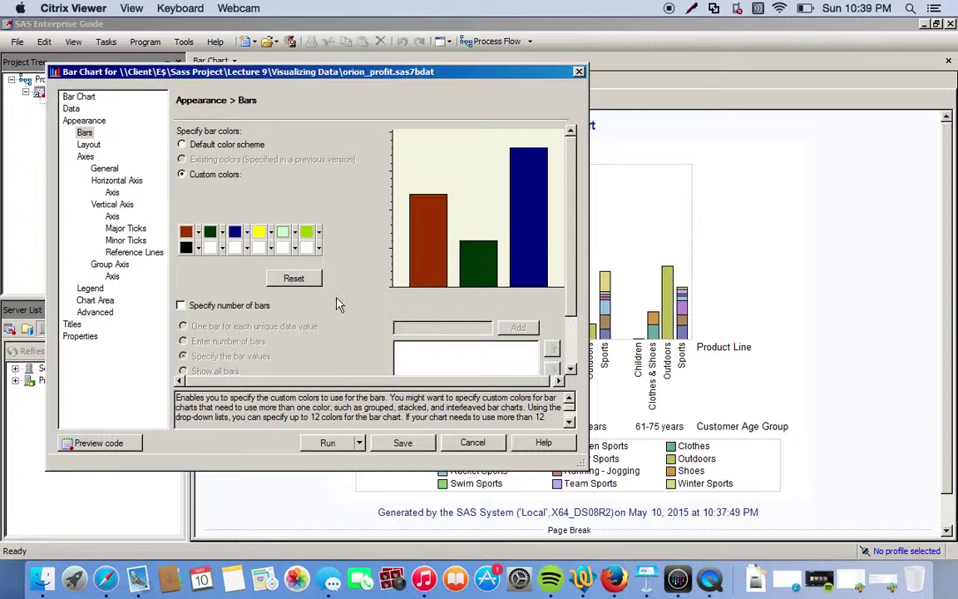
{"action": "left_click", "coordinate": [221, 249]}
{"action": "left_click", "coordinate": [298, 328]}
{"action": "left_click", "coordinate": [272, 249]}
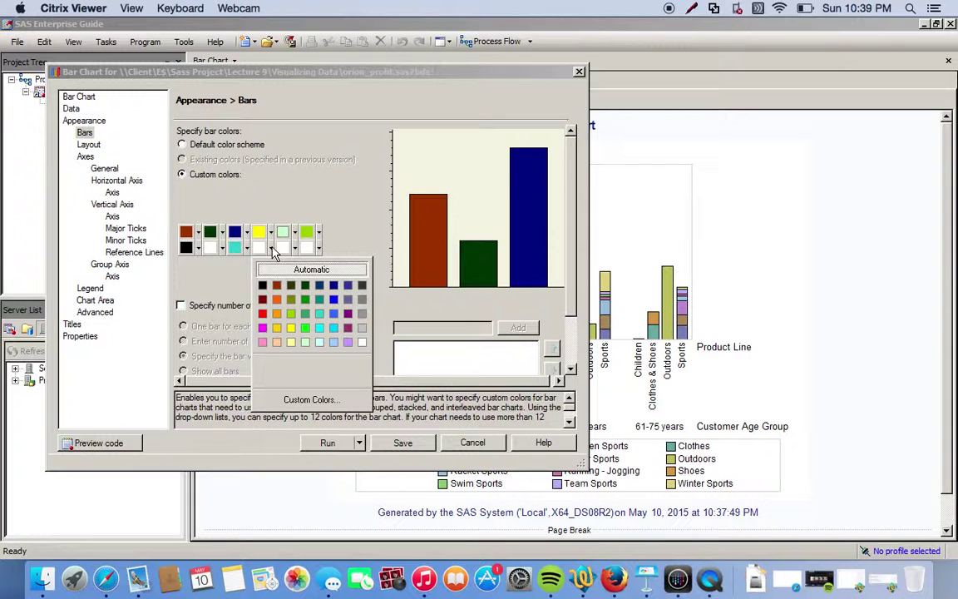
{"action": "left_click", "coordinate": [347, 314]}
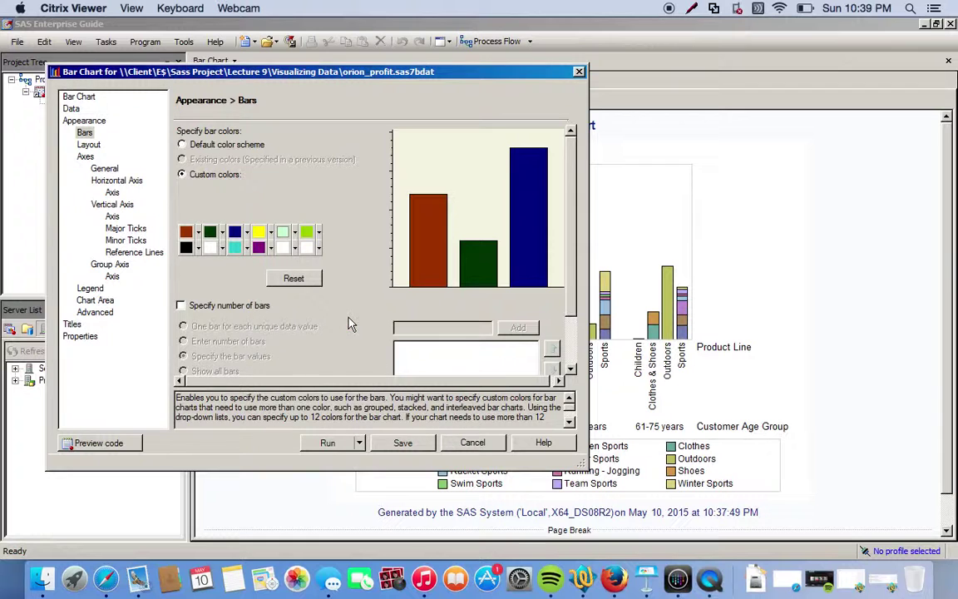
{"action": "left_click", "coordinate": [295, 248]}
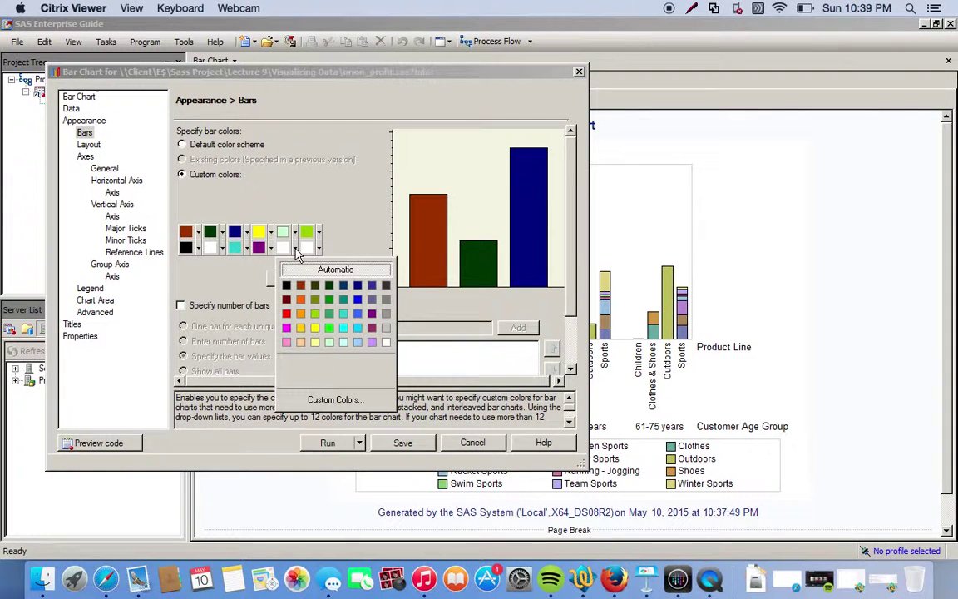
{"action": "left_click", "coordinate": [315, 341]}
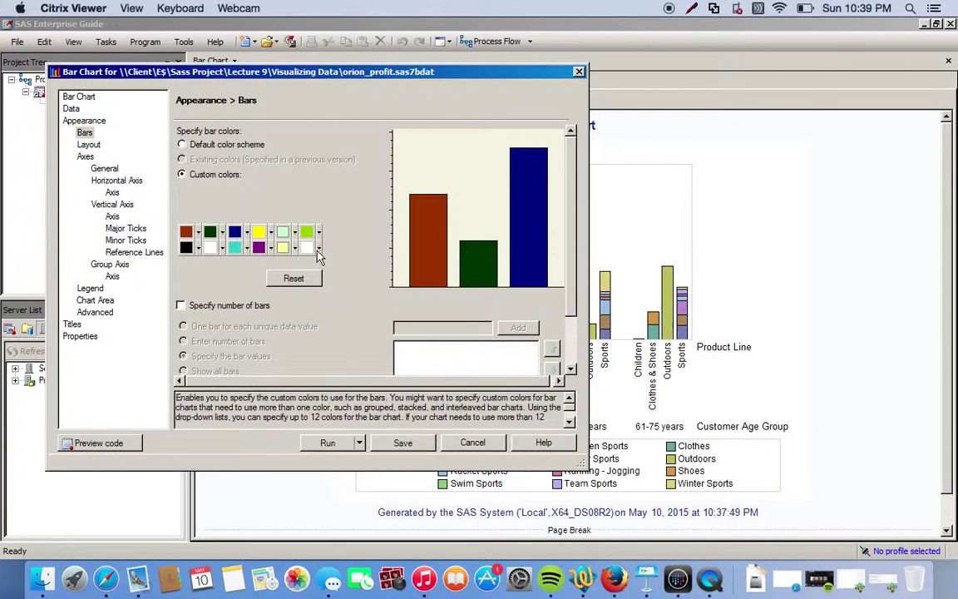
{"action": "left_click", "coordinate": [318, 253]}
{"action": "left_click", "coordinate": [325, 300]}
{"action": "left_click", "coordinate": [89, 145]}
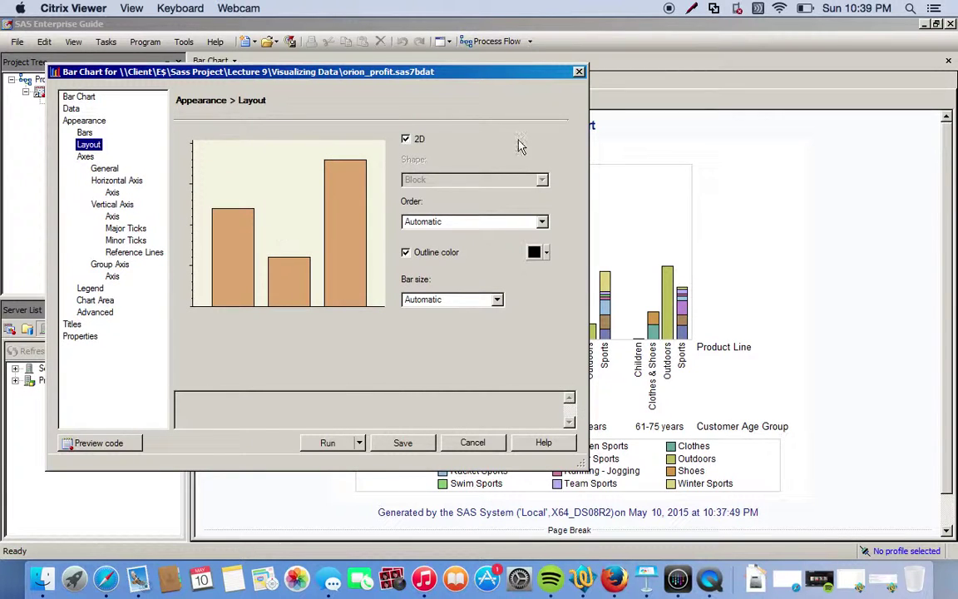
Make the chart 3D by clearing 2D and set the bar shape to Hexagon.
{"action": "left_click", "coordinate": [407, 140]}
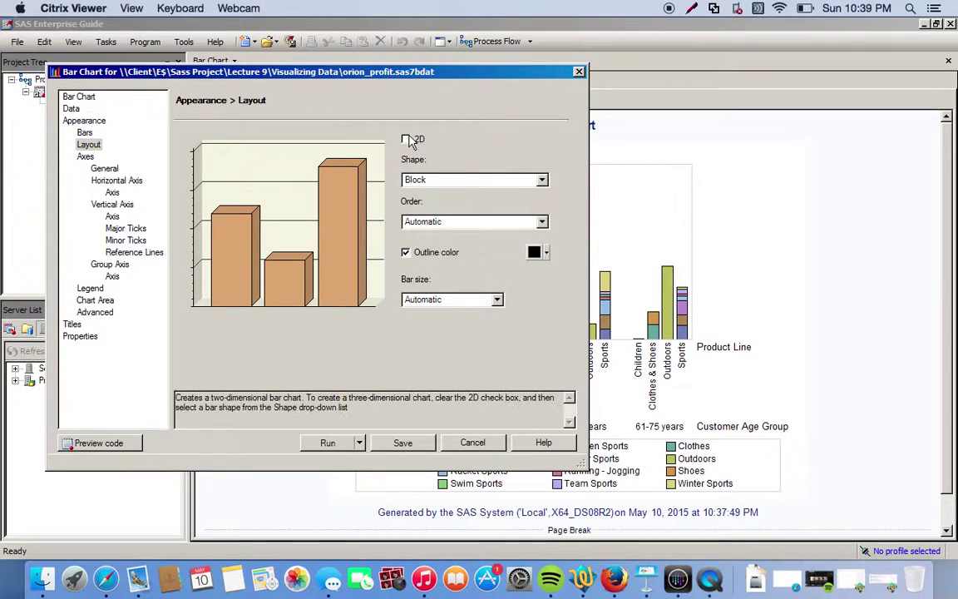
{"action": "left_click", "coordinate": [541, 180]}
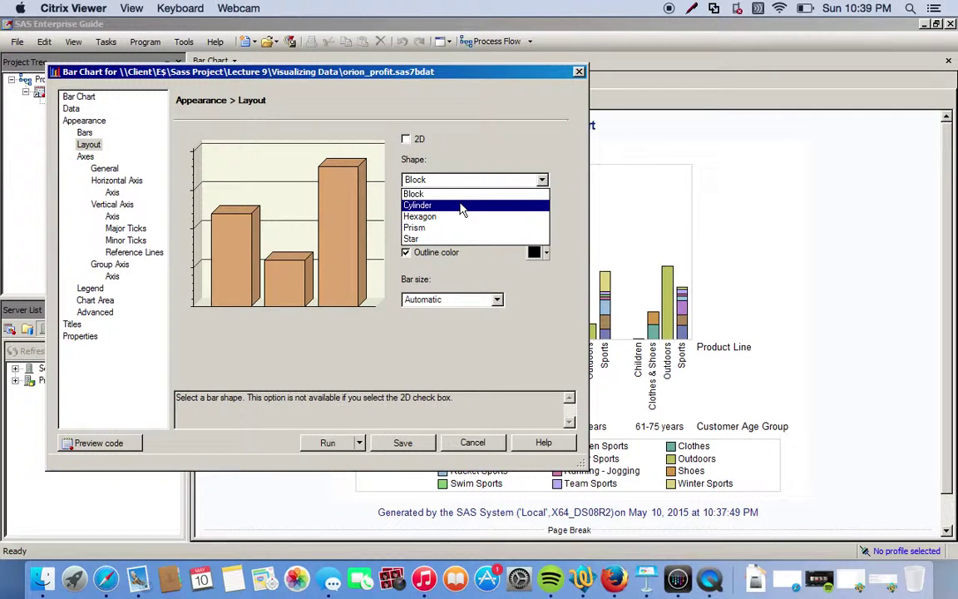
{"action": "left_click", "coordinate": [428, 217]}
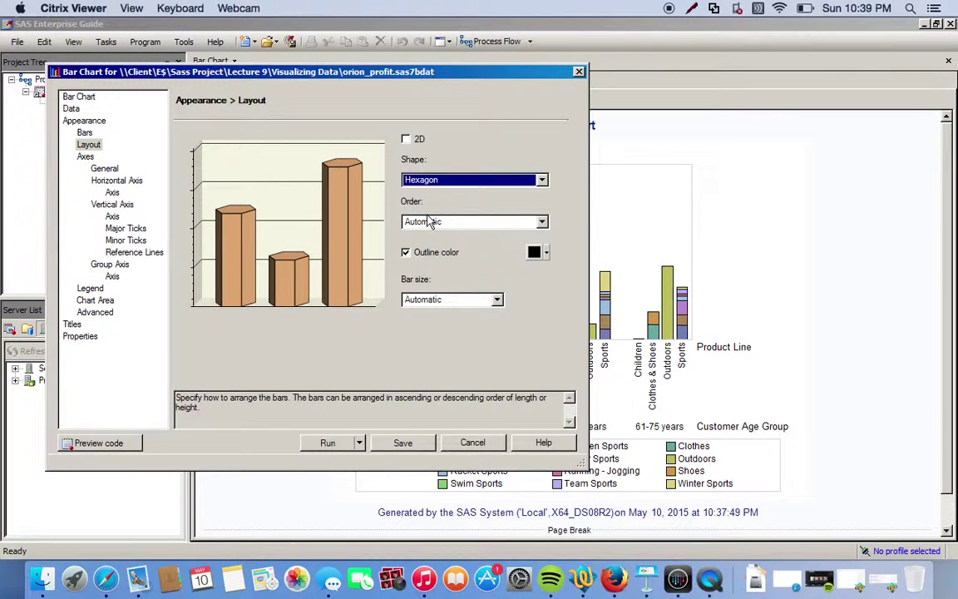
Turn off the axes and tick marks in the general Axes settings.
{"action": "left_click", "coordinate": [85, 166]}
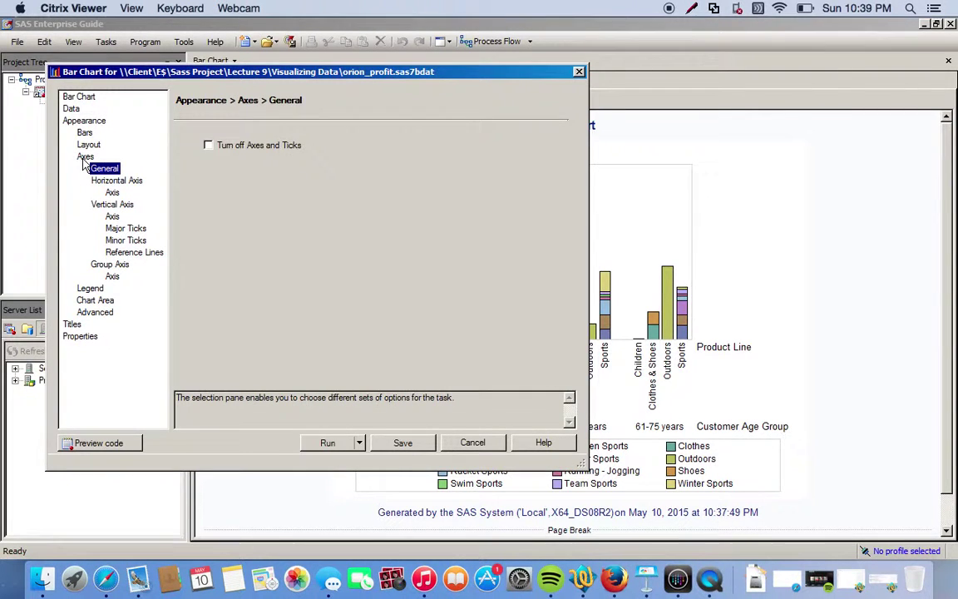
{"action": "left_click", "coordinate": [114, 191]}
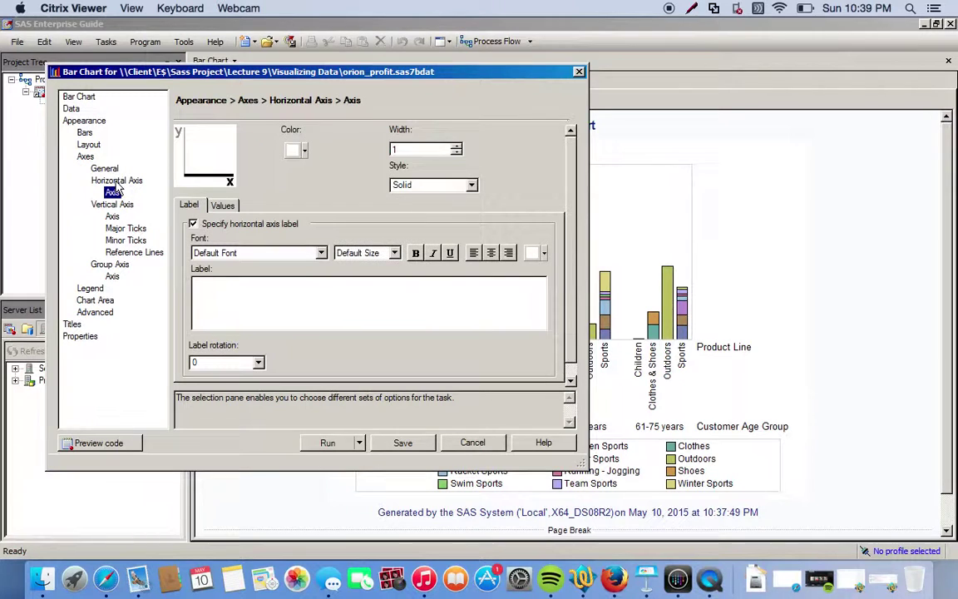
{"action": "left_click", "coordinate": [83, 163]}
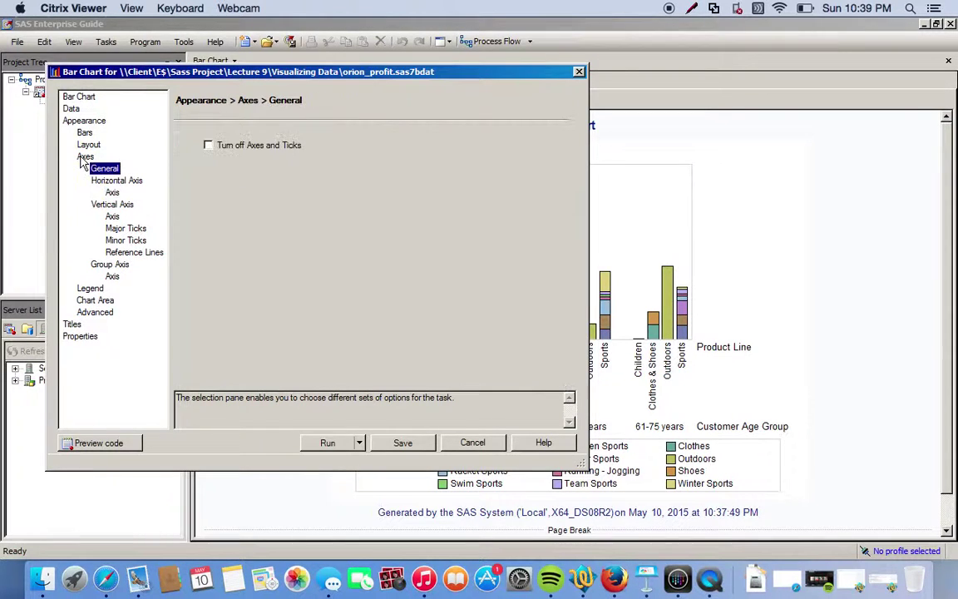
{"action": "left_click", "coordinate": [208, 146]}
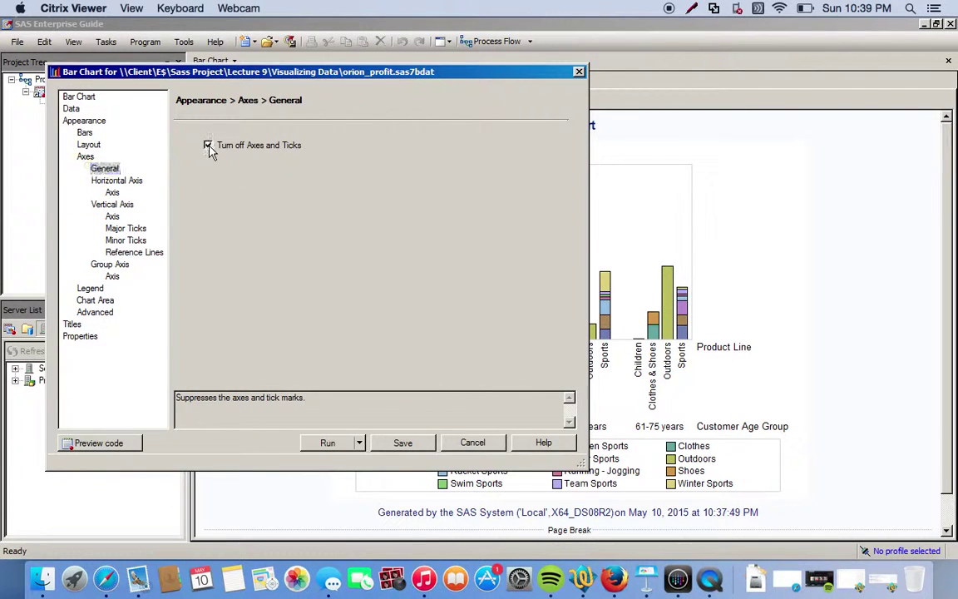
{"action": "left_click", "coordinate": [123, 219]}
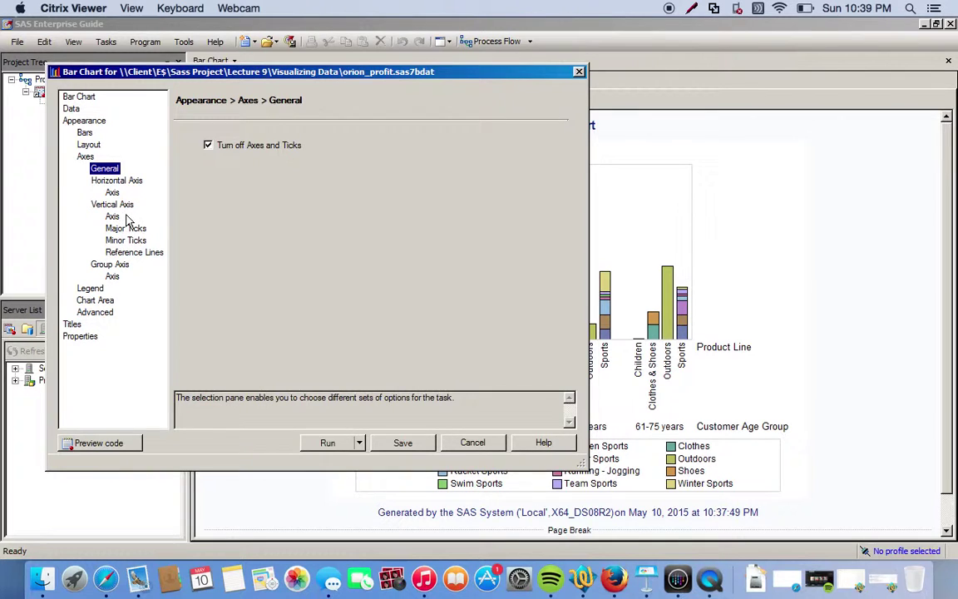
Set the legend position to North and rerun the chart, replacing the earlier results.
{"action": "left_click", "coordinate": [110, 274]}
{"action": "left_click", "coordinate": [88, 289]}
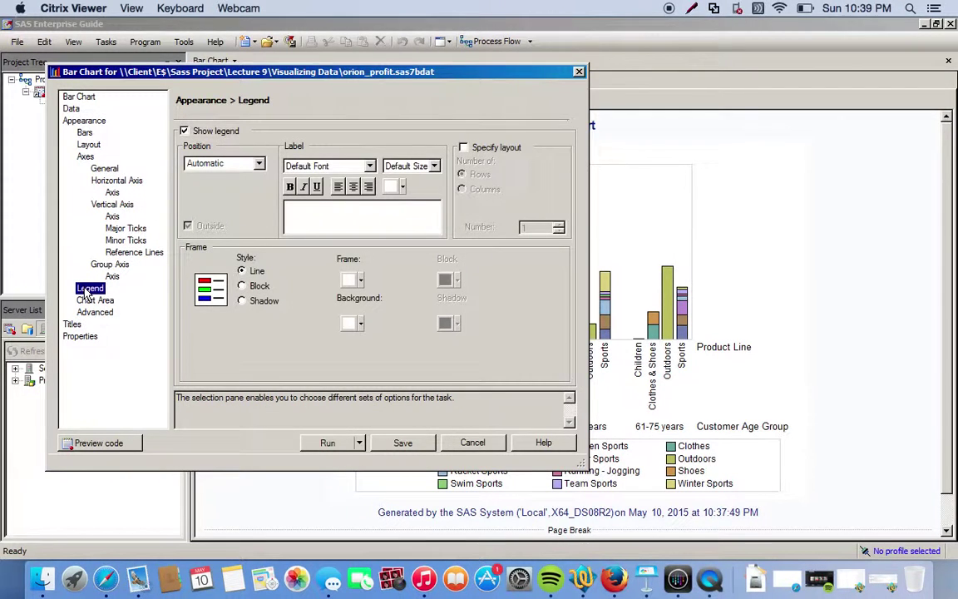
{"action": "left_click", "coordinate": [241, 166]}
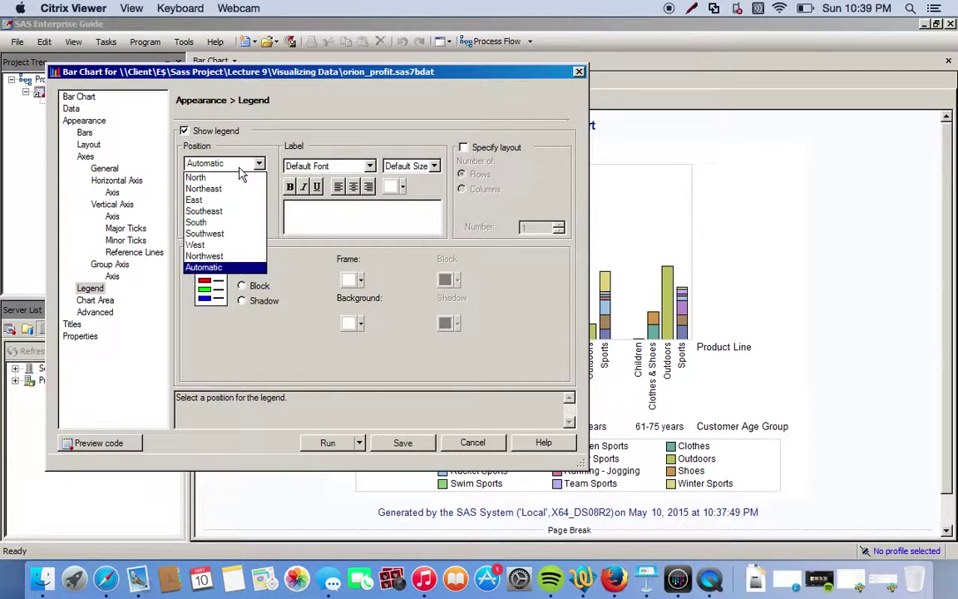
{"action": "left_click", "coordinate": [217, 178]}
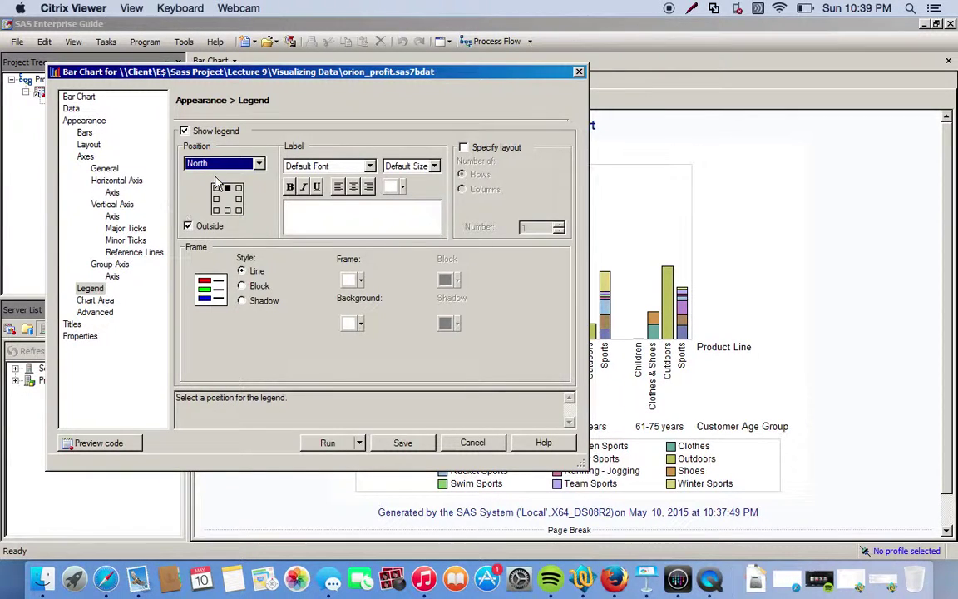
{"action": "left_click", "coordinate": [331, 443]}
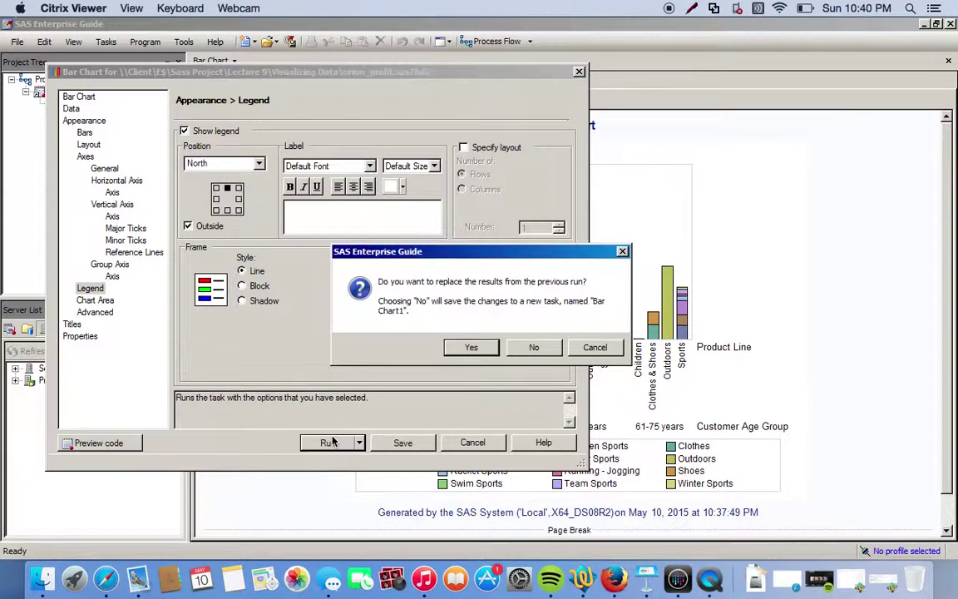
{"action": "left_click", "coordinate": [471, 349]}
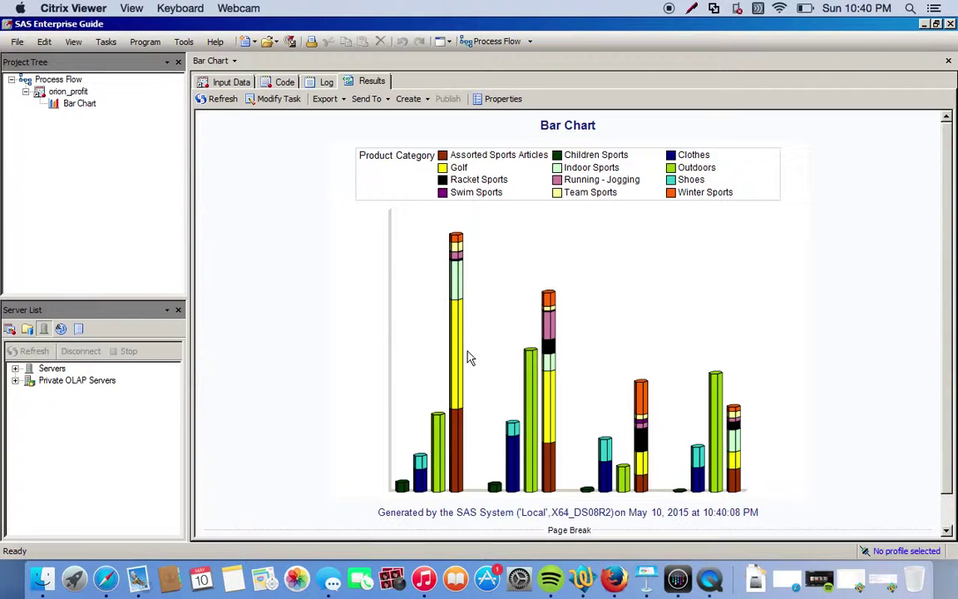
Scroll through the updated Bar Chart to check the 3D hexagon bars and top legend.
{"action": "scroll", "coordinate": [794, 374], "scroll_direction": "down", "scroll_amount": 1}
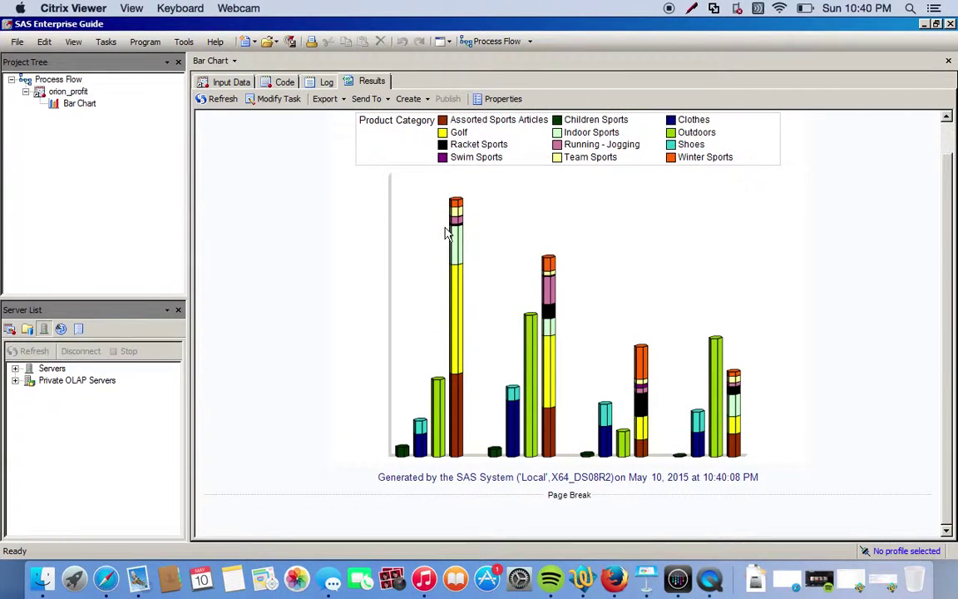
{"action": "mouse_move", "coordinate": [454, 270]}
{"action": "scroll", "coordinate": [857, 373], "scroll_direction": "up", "scroll_amount": 1}
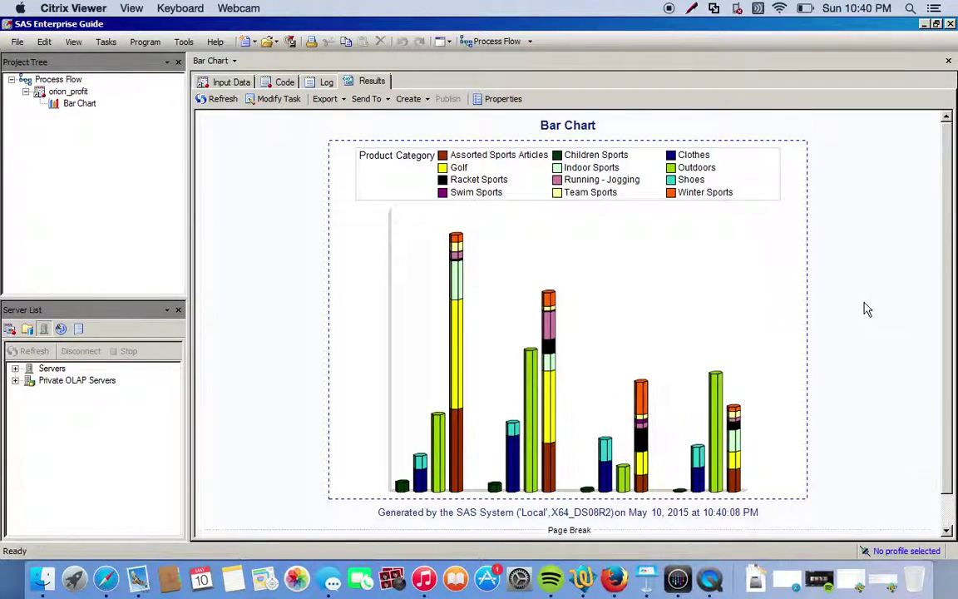
{"action": "scroll", "coordinate": [864, 309], "scroll_direction": "down", "scroll_amount": 1}
{"action": "scroll", "coordinate": [865, 309], "scroll_direction": "up", "scroll_amount": 1}
{"action": "left_click", "coordinate": [877, 304]}
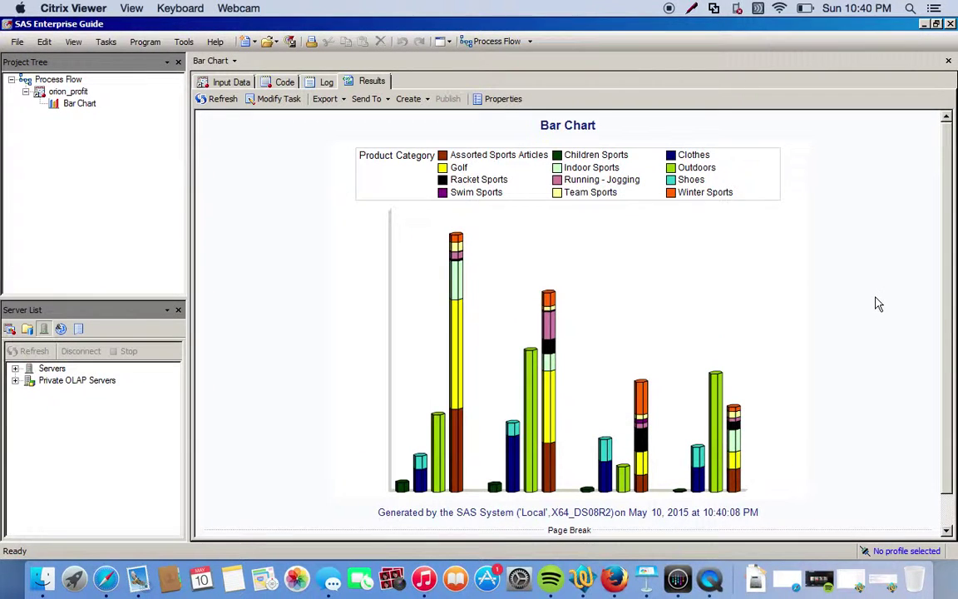